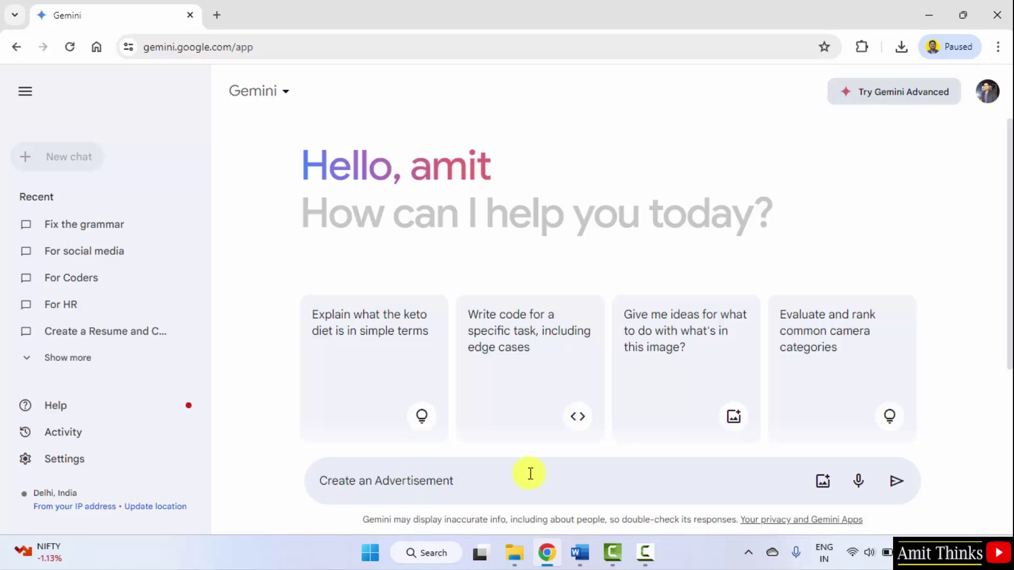
# Step: Complete the prompt as "Create an Advertisement for my python online course." and submit it
pyautogui.write('for my python online course.')
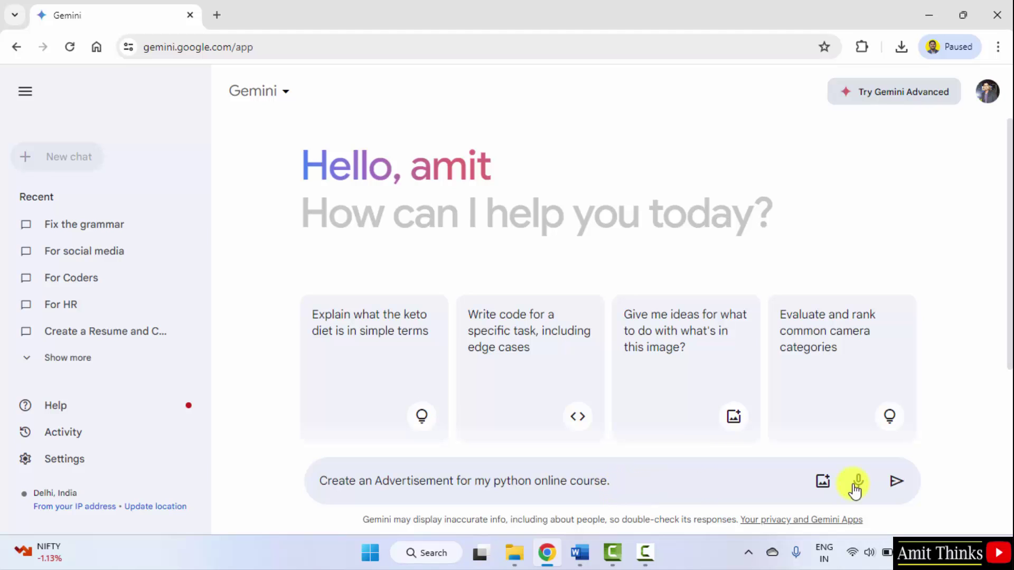
pyautogui.click(898, 483)
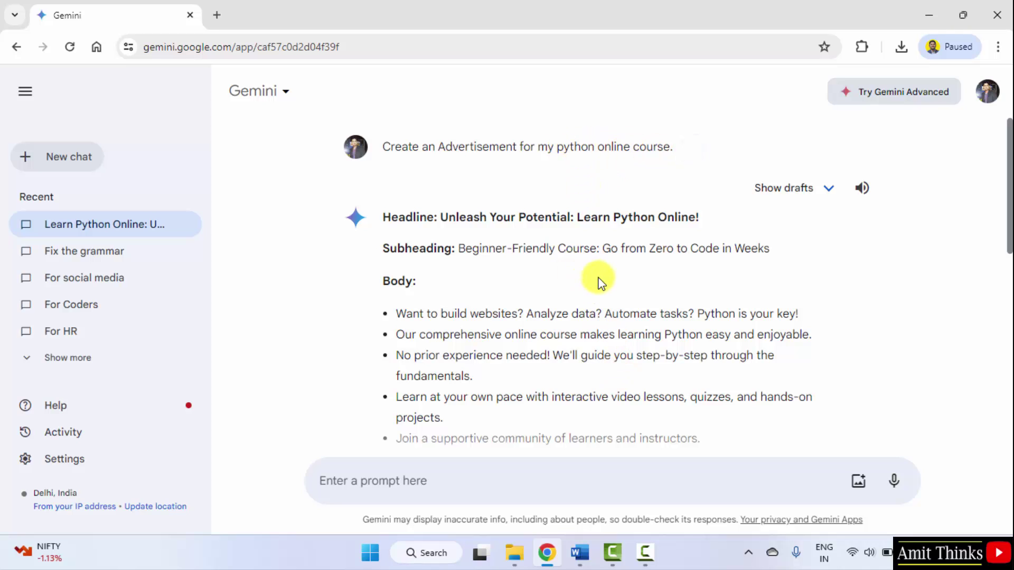
# Step: Read through the generated Python course advertisement and examine the copy, share and export options for the response
pyautogui.scroll(-3, 602, 274)
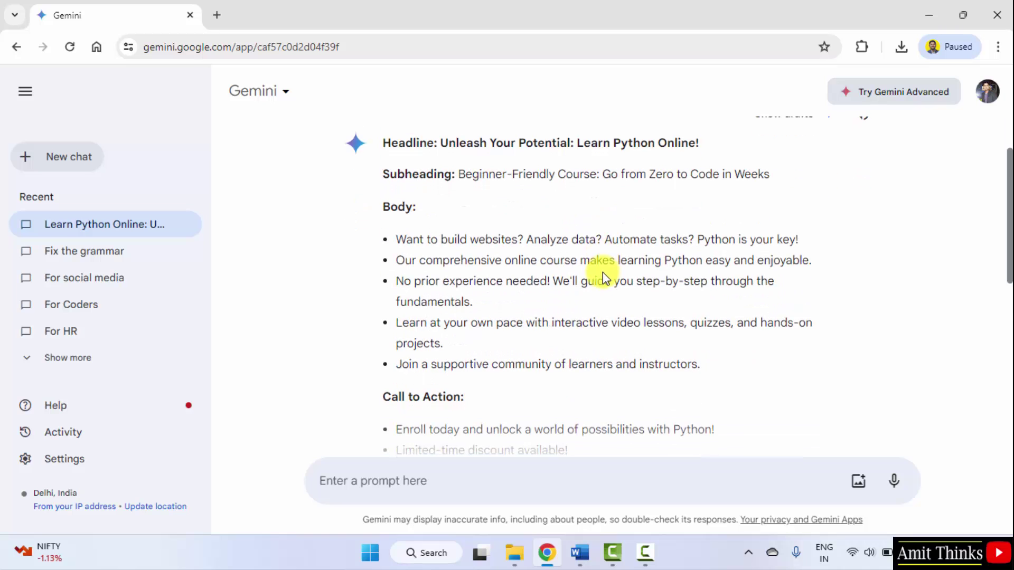
pyautogui.scroll(-3, 603, 272)
pyautogui.scroll(-3, 544, 308)
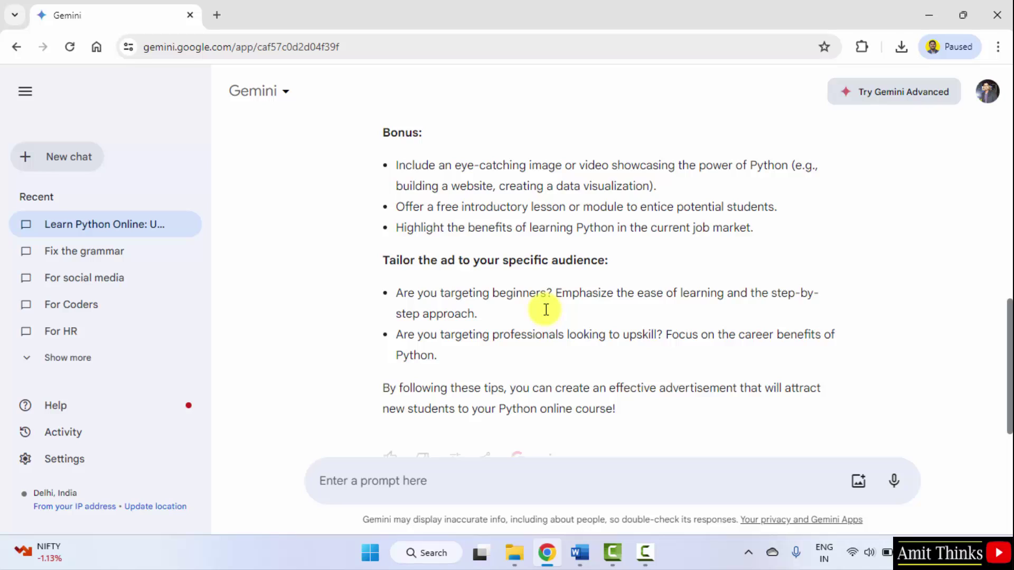
pyautogui.scroll(-1, 546, 310)
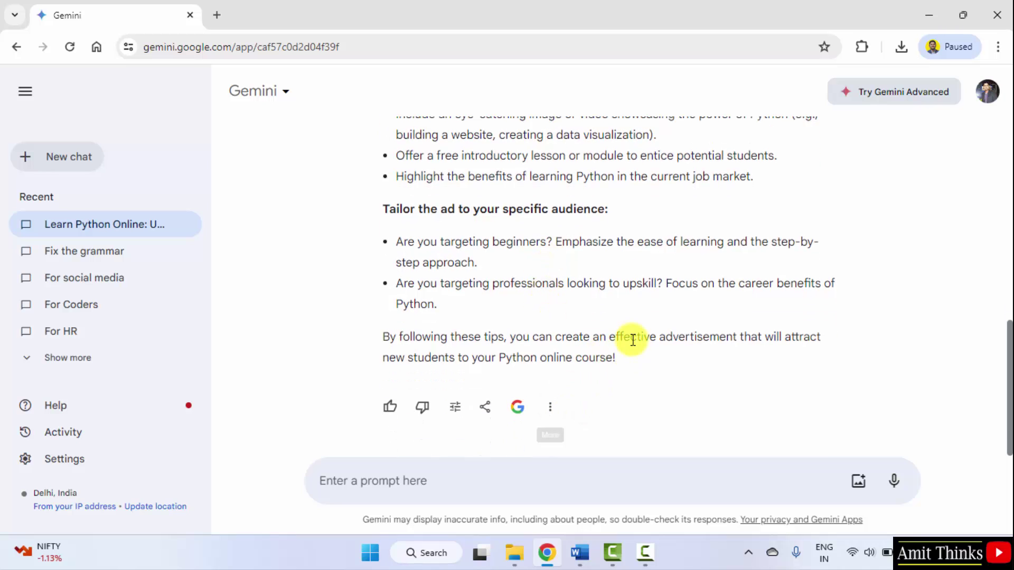
pyautogui.click(549, 407)
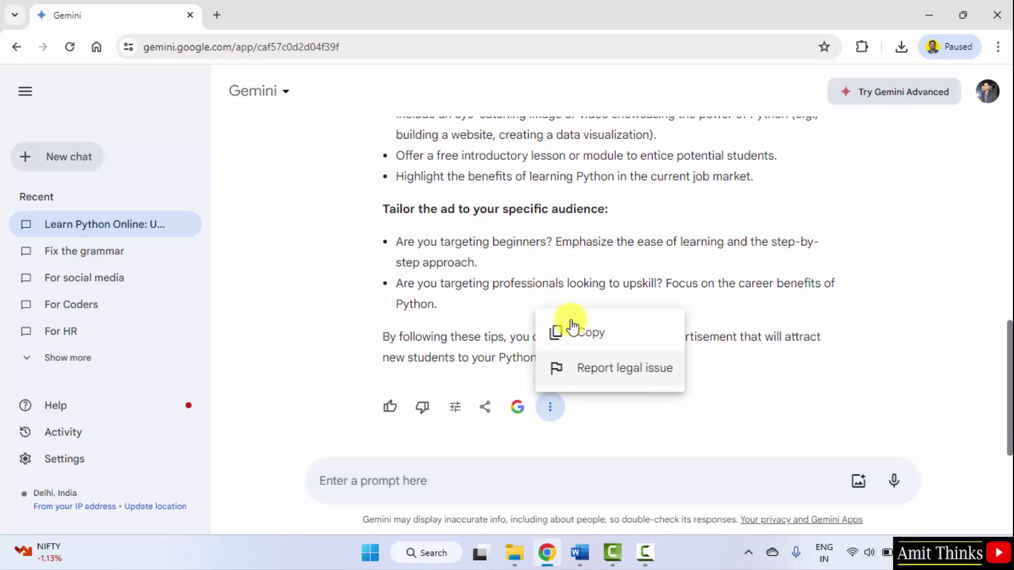
pyautogui.click(654, 421)
pyautogui.click(485, 407)
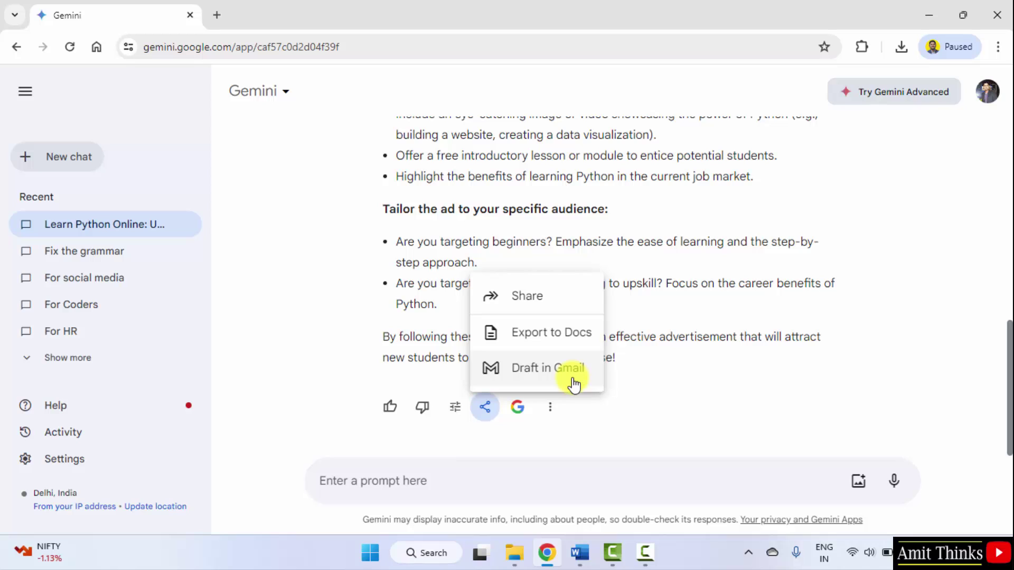
pyautogui.click(616, 437)
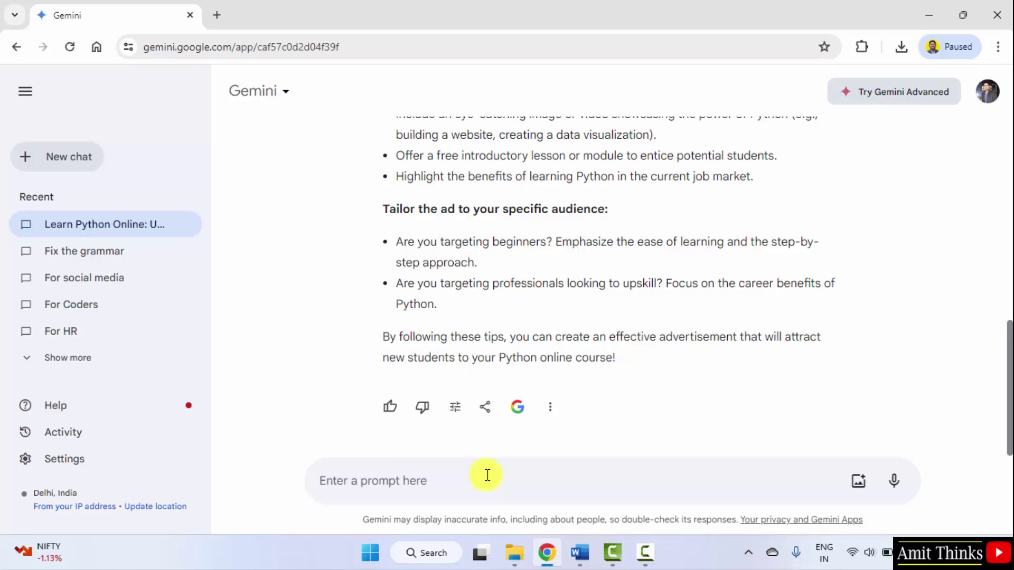
# Step: Submit the prompt "We want to conduct a survey to understand customer preferences. Can you suggest some survey questions?"
pyautogui.write('We')
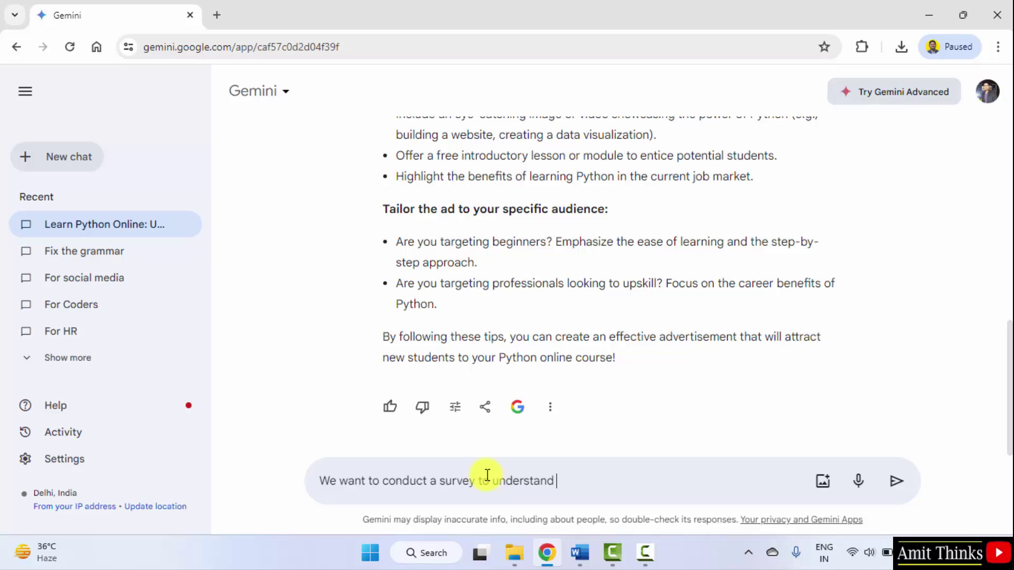
pyautogui.write('customer preferences. Can you suggest some survey questions?')
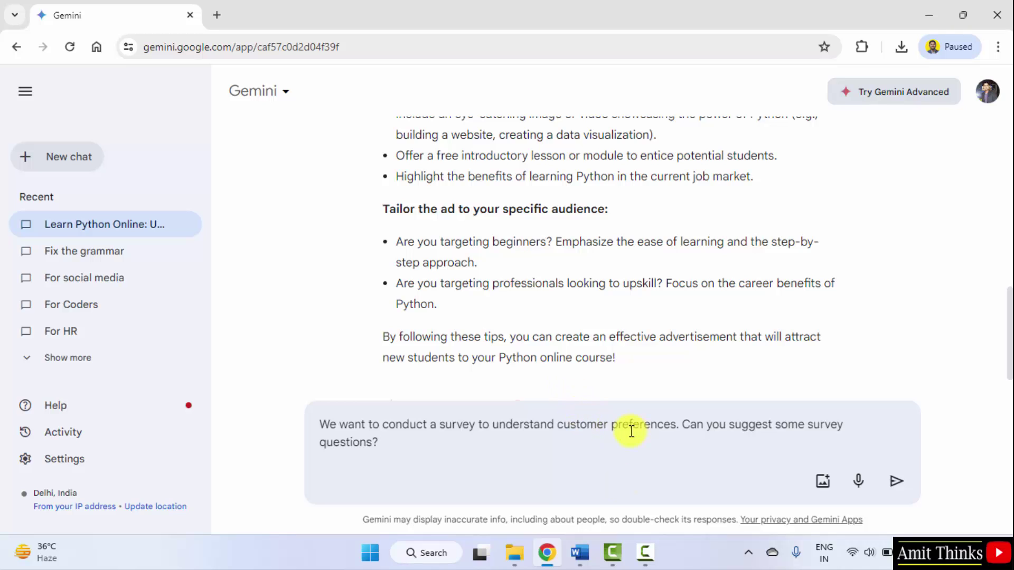
pyautogui.moveTo(685, 425); pyautogui.dragTo(740, 424)
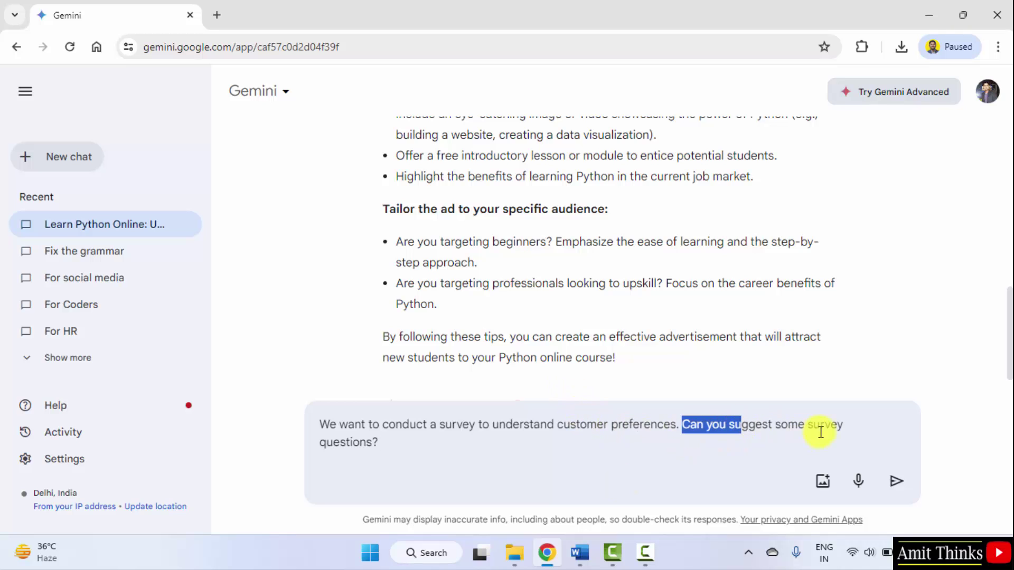
pyautogui.click(819, 423)
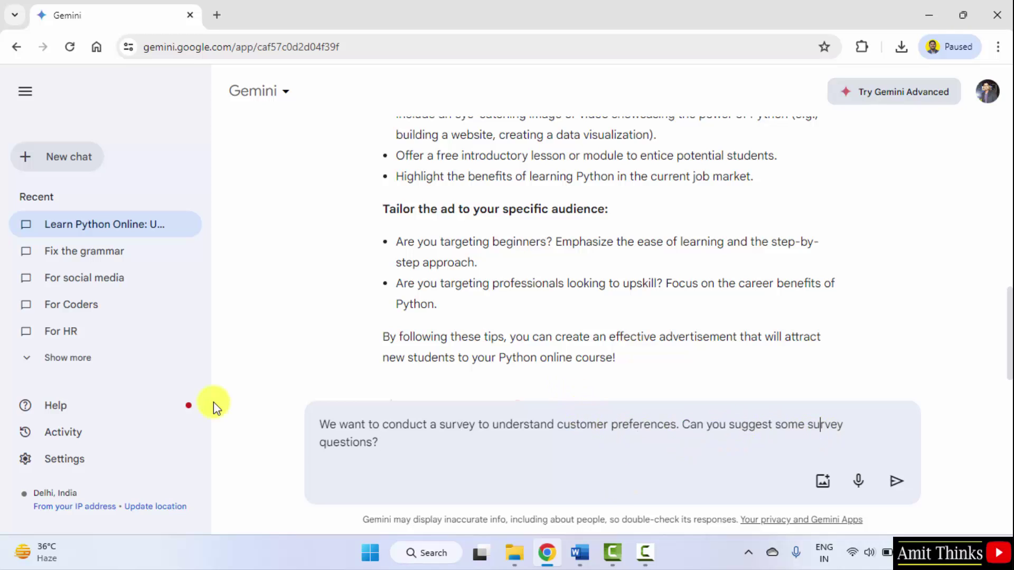
pyautogui.click(896, 483)
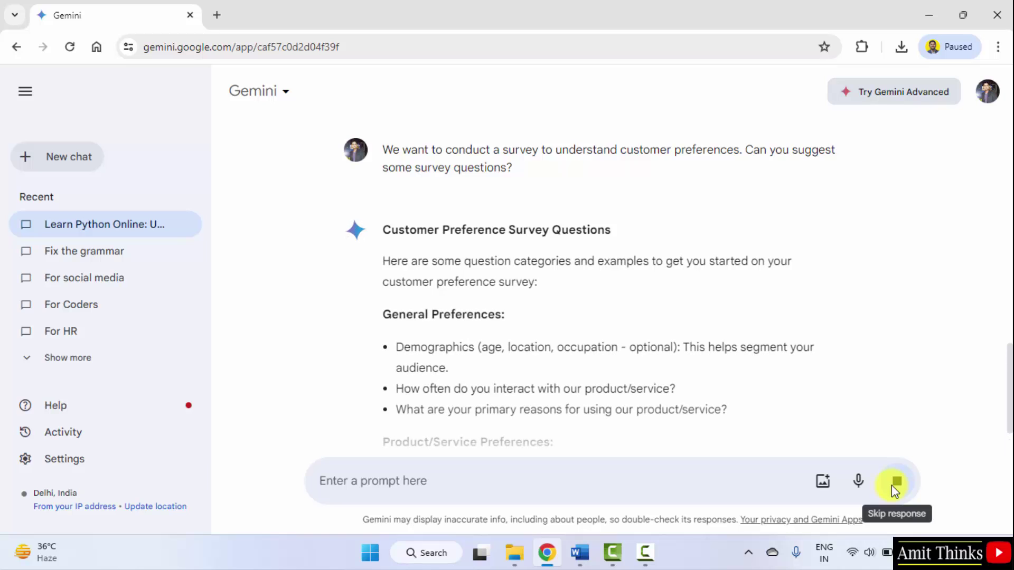
# Step: Read through the suggested customer preference survey questions and examine the additional options for the response
pyautogui.scroll(-3, 496, 263)
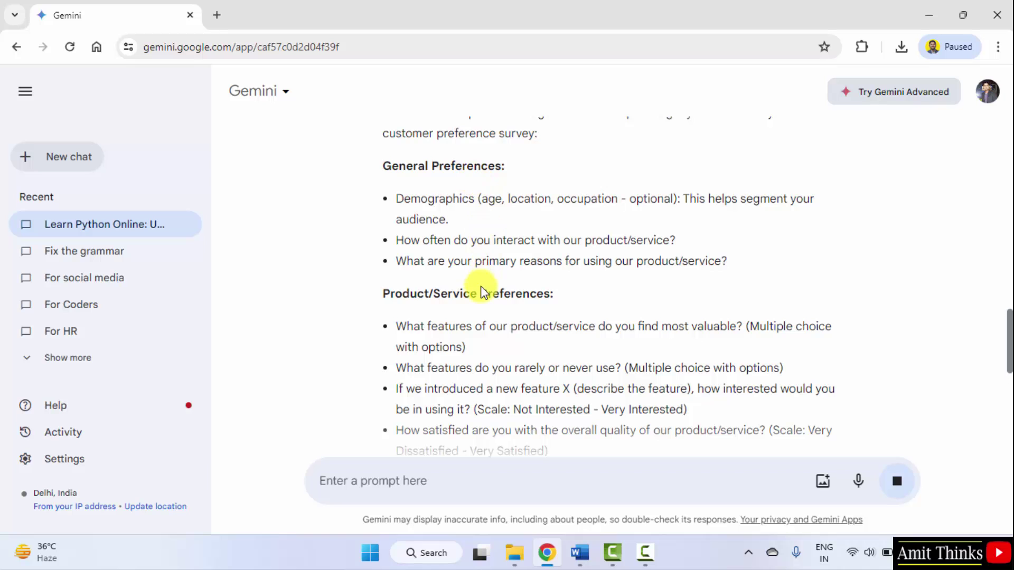
pyautogui.scroll(-2, 516, 314)
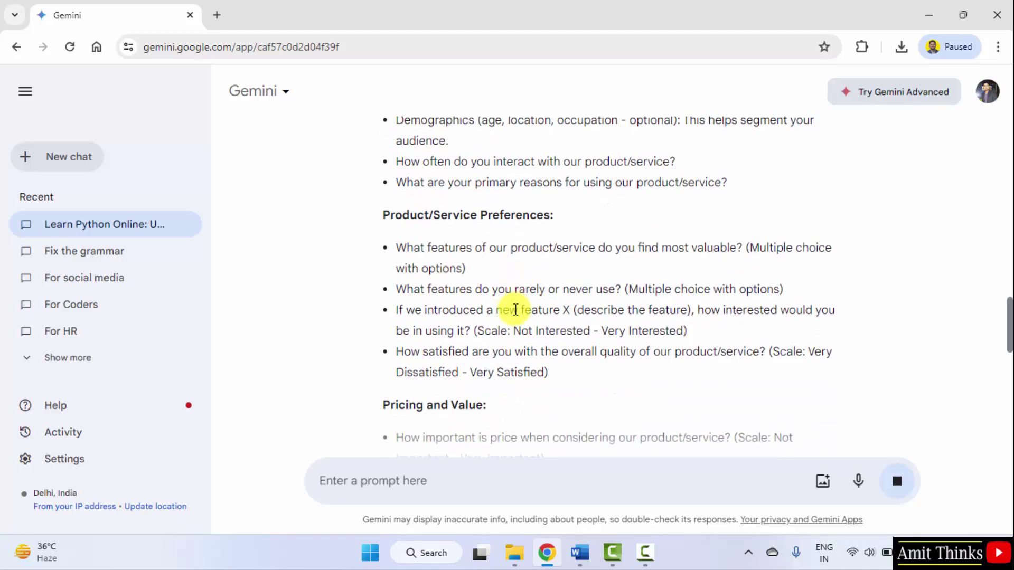
pyautogui.scroll(-2, 515, 310)
pyautogui.scroll(-9, 516, 310)
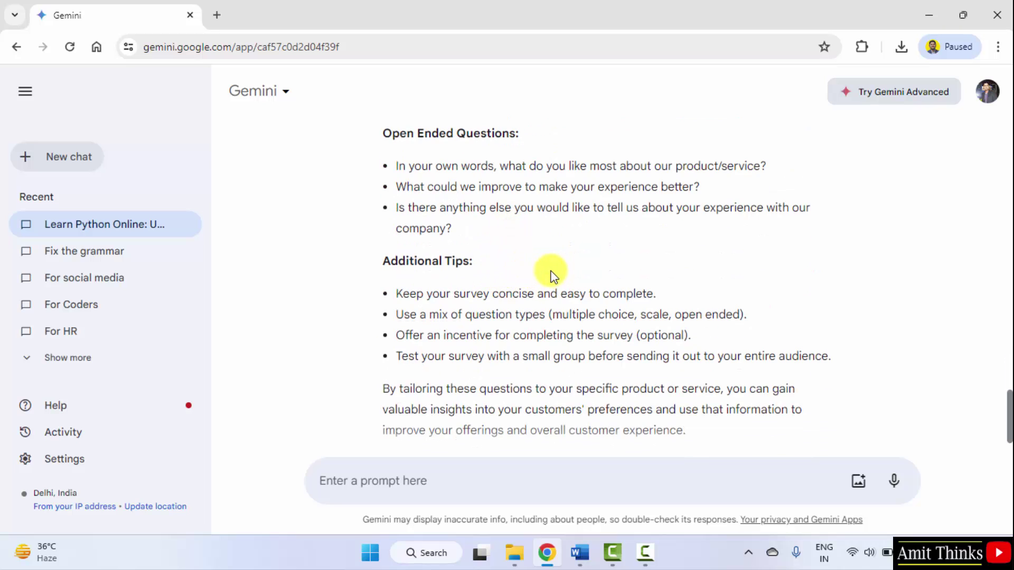
pyautogui.scroll(-2, 550, 272)
pyautogui.click(549, 408)
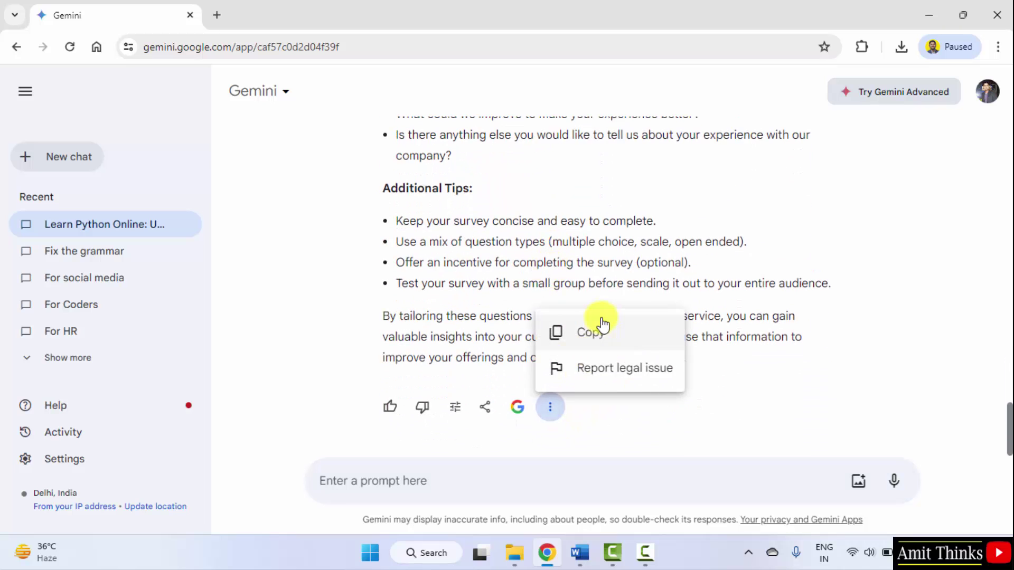
pyautogui.click(611, 277)
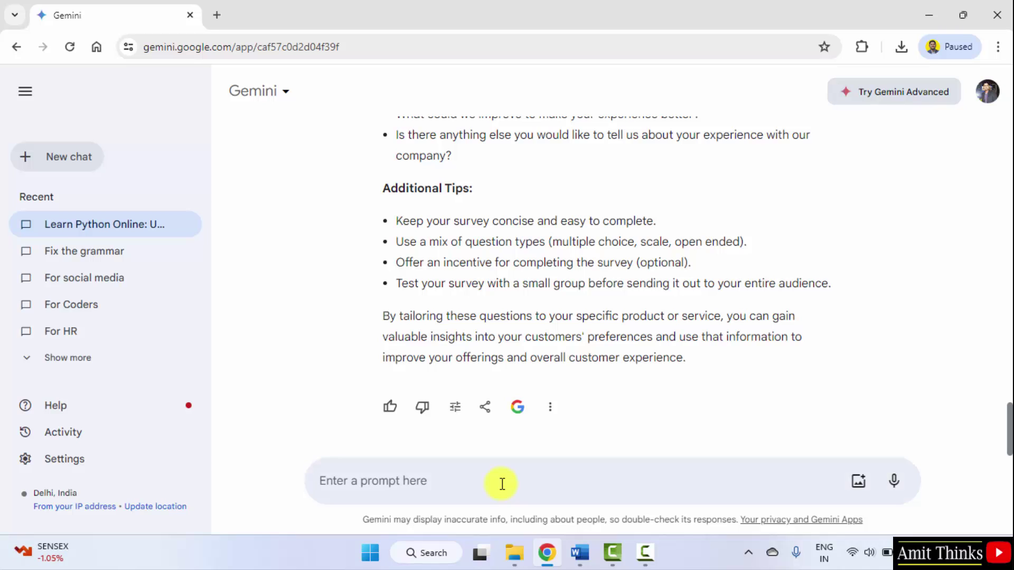
# Step: Submit the prompt "We need to analyze our competitors' social media strategies. Can you provide some key points?"
pyautogui.write('We need to')
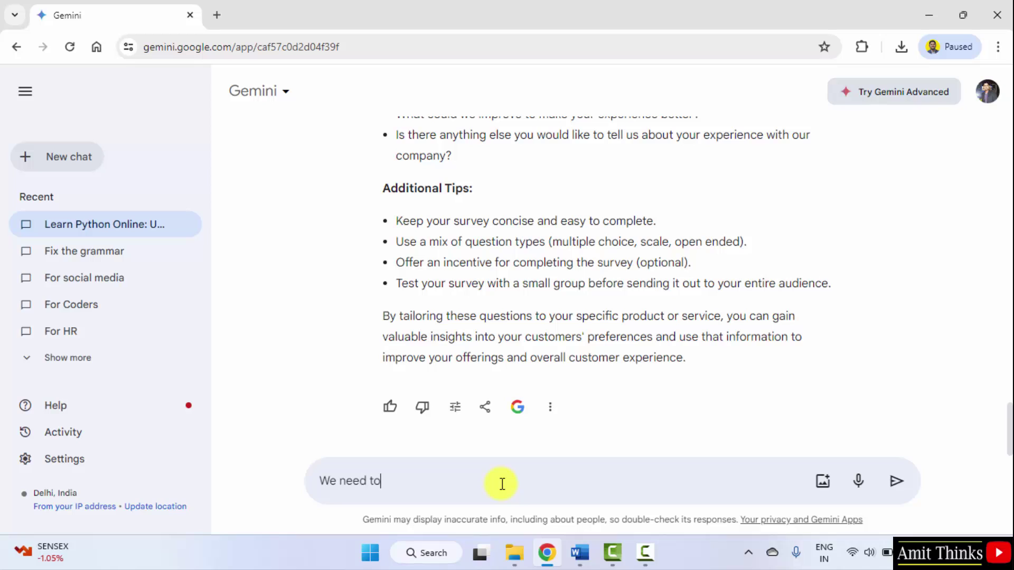
pyautogui.write(" analyze our competitors' social media strategies. Can you provide some key points?")
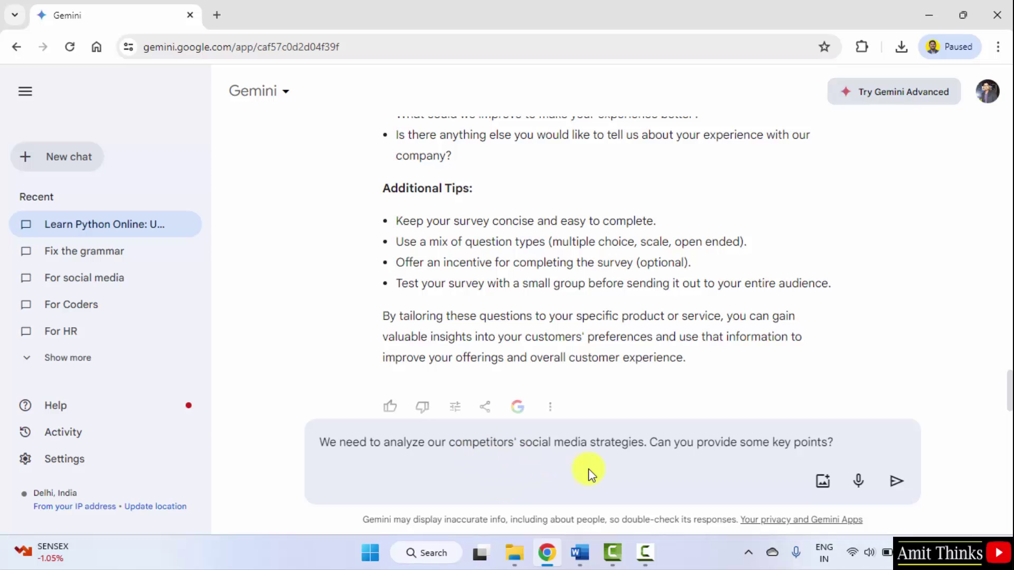
pyautogui.doubleClick(509, 446)
pyautogui.click(549, 444)
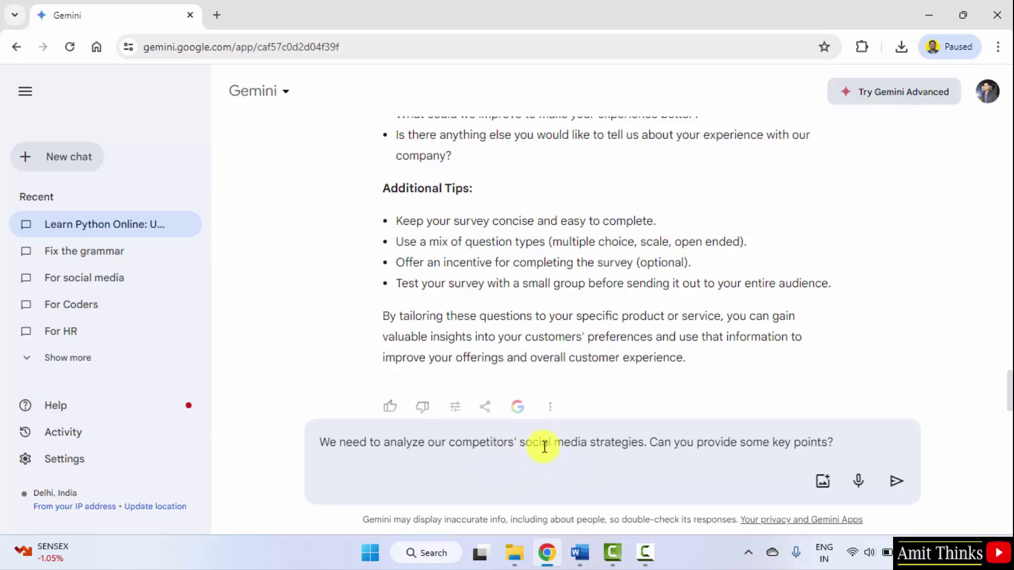
pyautogui.doubleClick(628, 447)
pyautogui.click(772, 444)
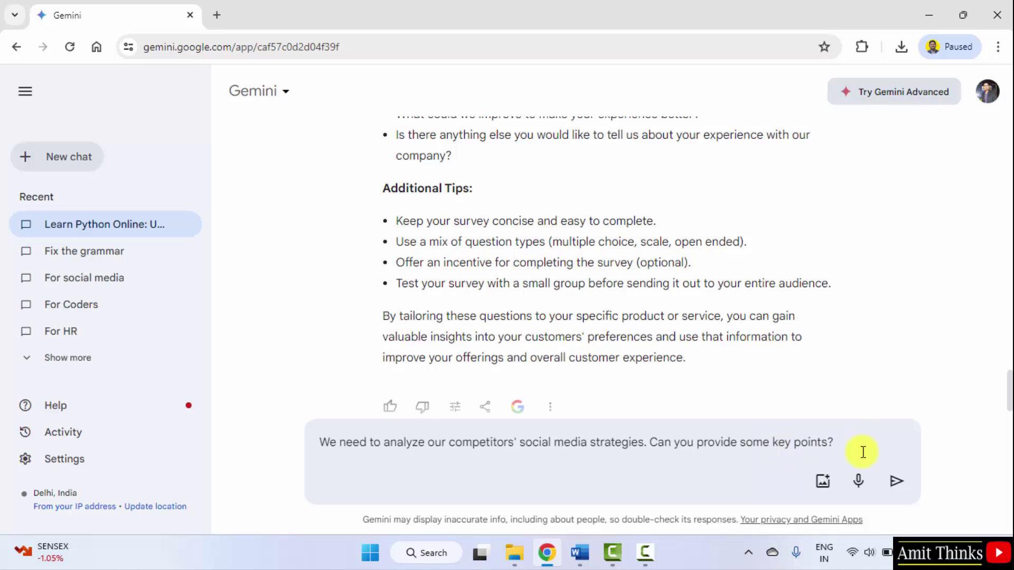
pyautogui.click(912, 483)
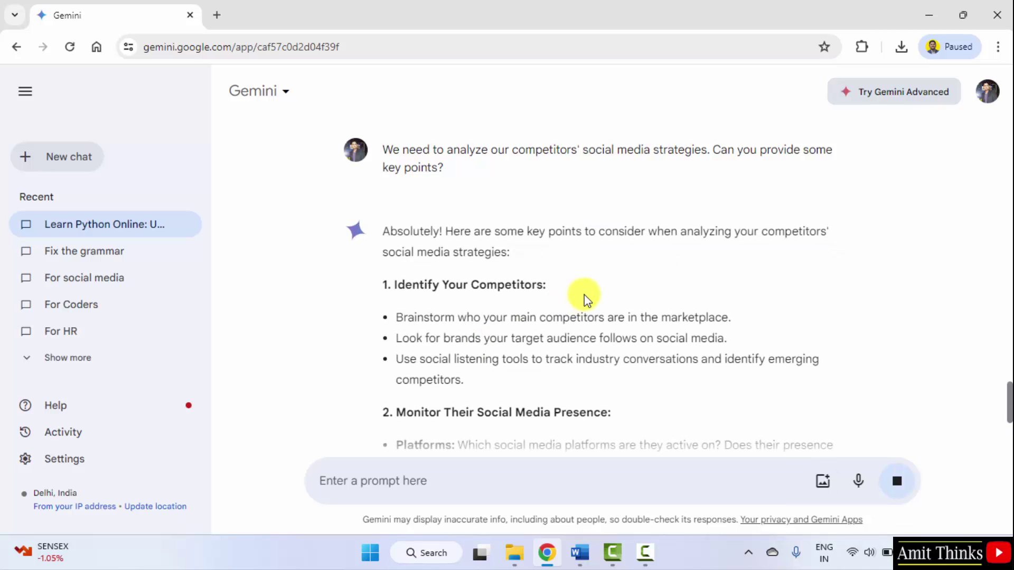
# Step: Review the competitor analysis response, and submit the prompt "Create a timeline for product launch in the FMCG sector."
pyautogui.scroll(-3, 556, 311)
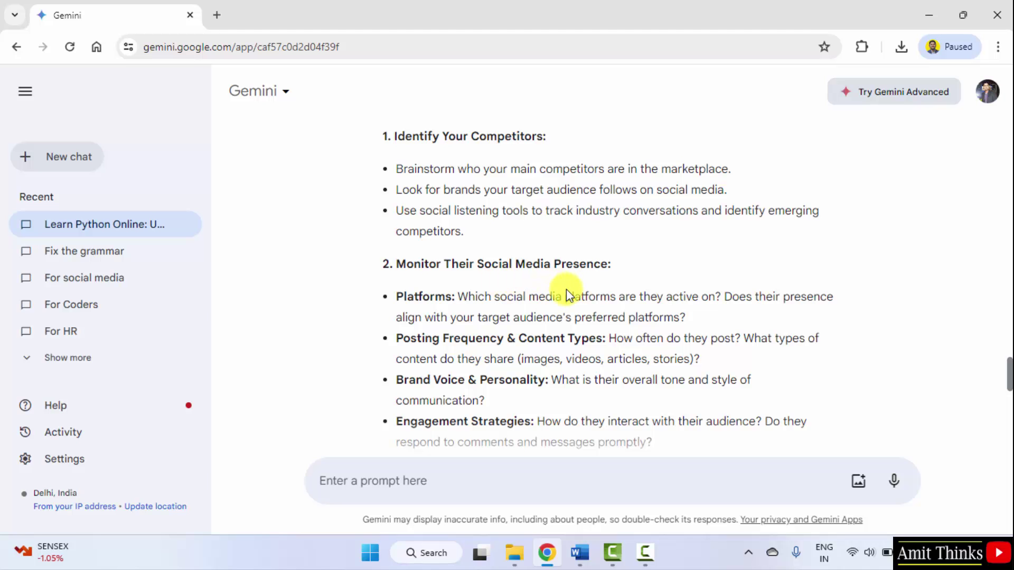
pyautogui.scroll(-6, 566, 289)
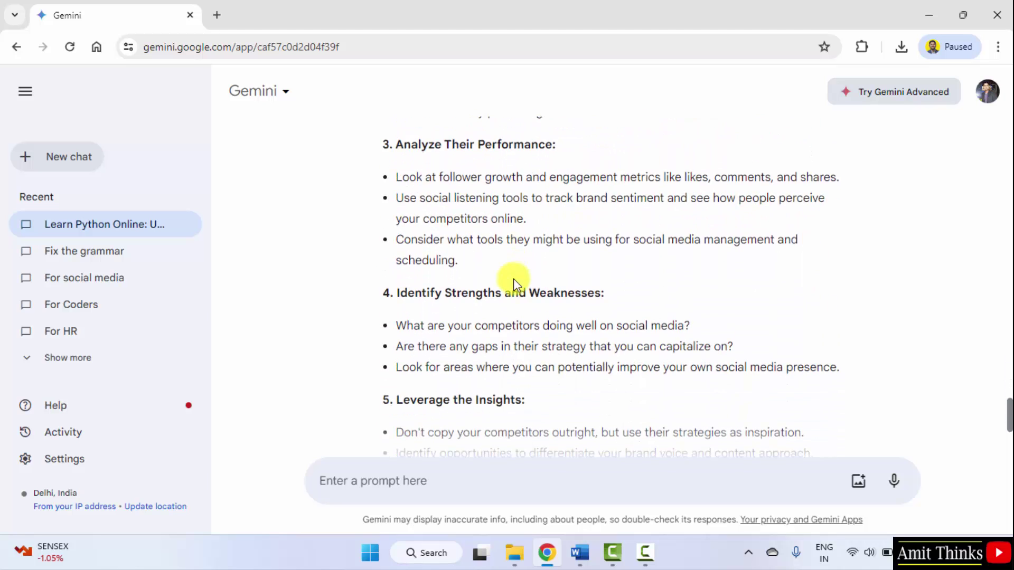
pyautogui.scroll(-3, 513, 277)
pyautogui.scroll(-1, 624, 393)
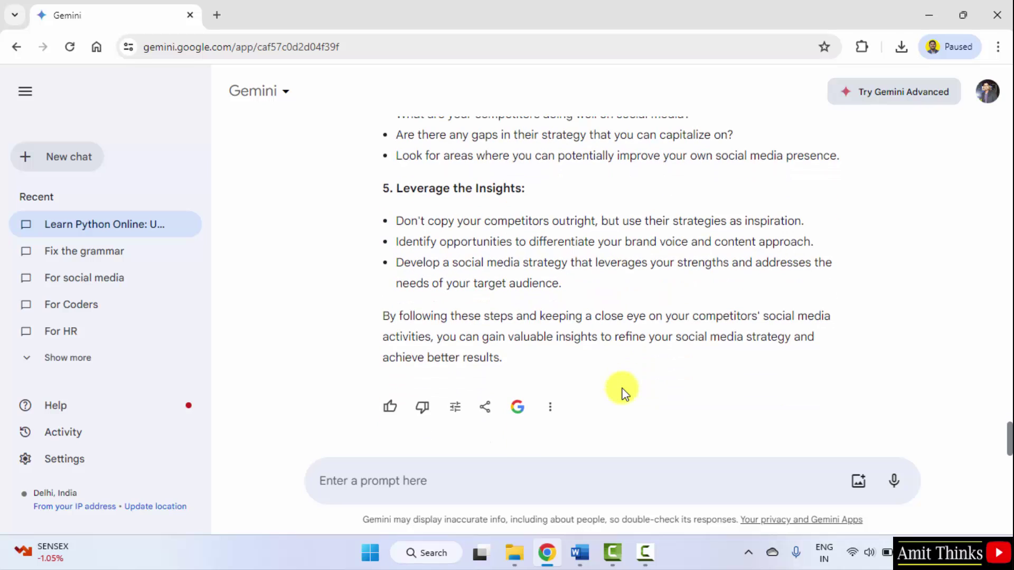
pyautogui.click(547, 477)
pyautogui.write('Create a ')
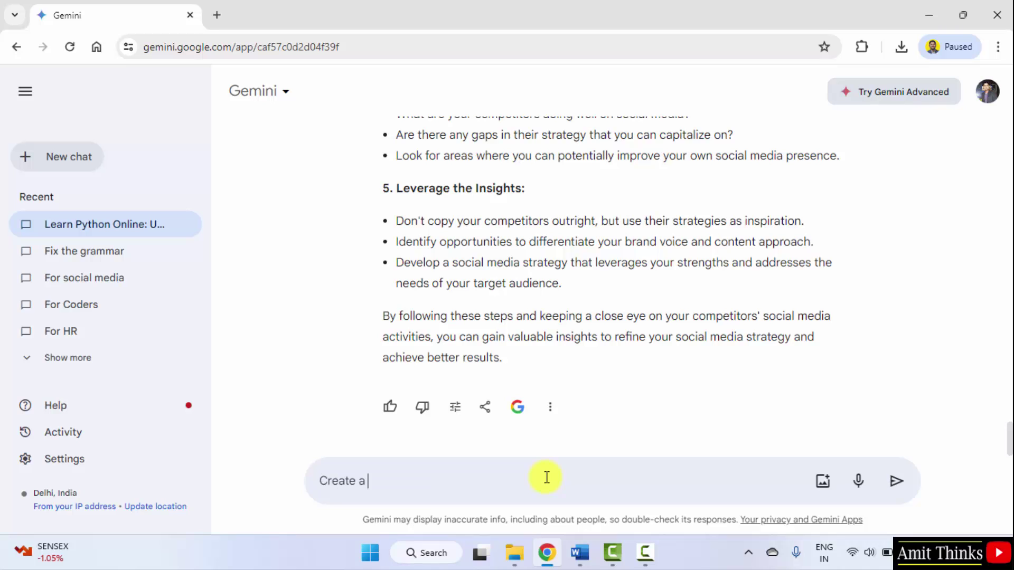
pyautogui.write('timeline for')
pyautogui.write('product launch in the FMCG sector.')
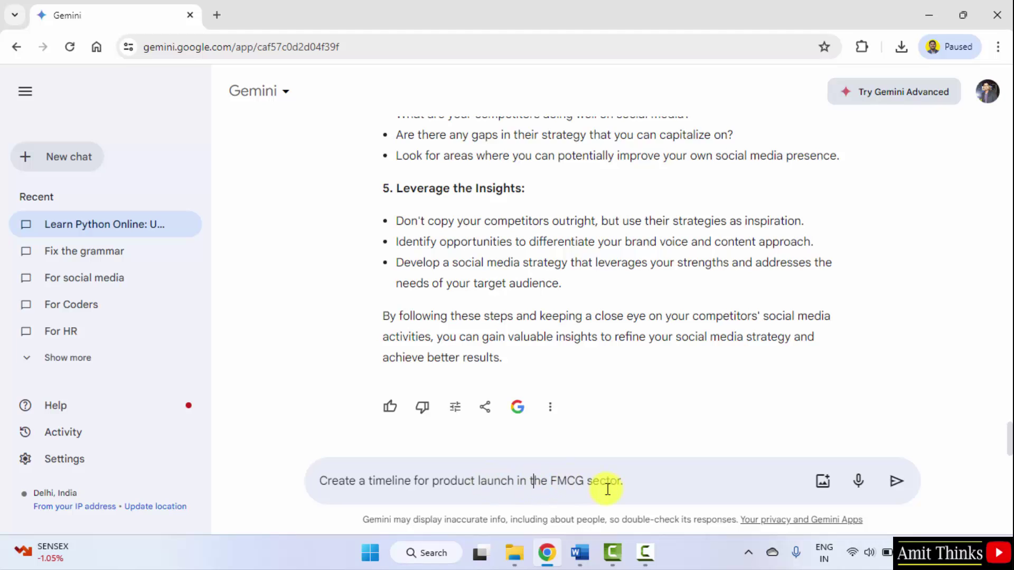
pyautogui.click(904, 487)
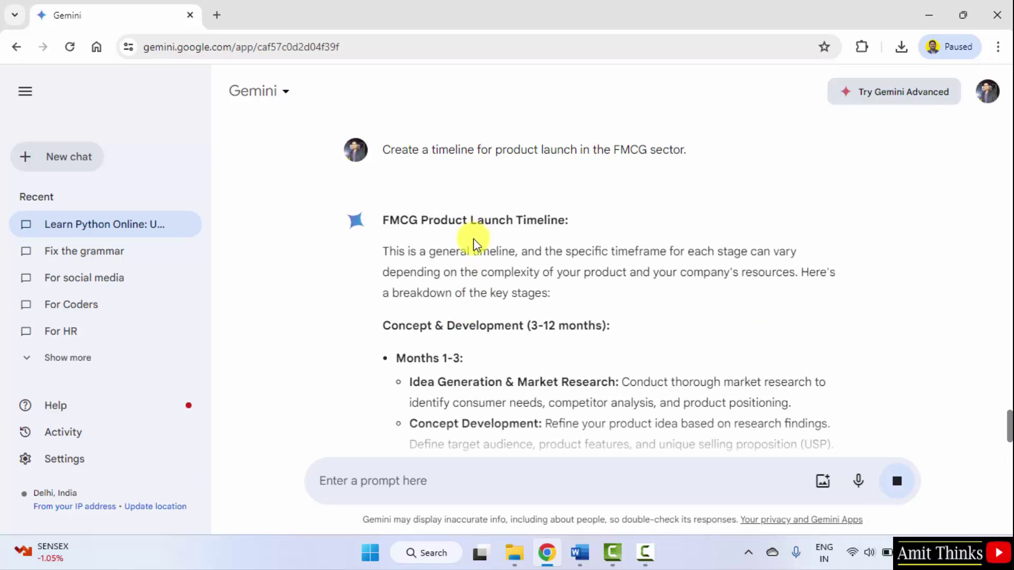
# Step: Read through the FMCG product launch timeline response, from the concept and development stage to the additional considerations
pyautogui.scroll(-1, 471, 323)
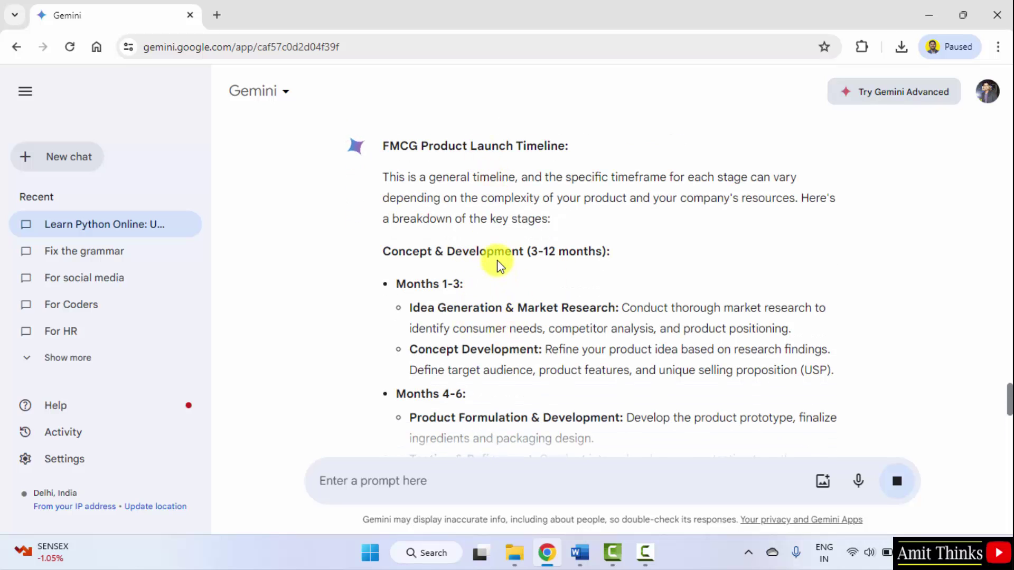
pyautogui.scroll(-3, 449, 327)
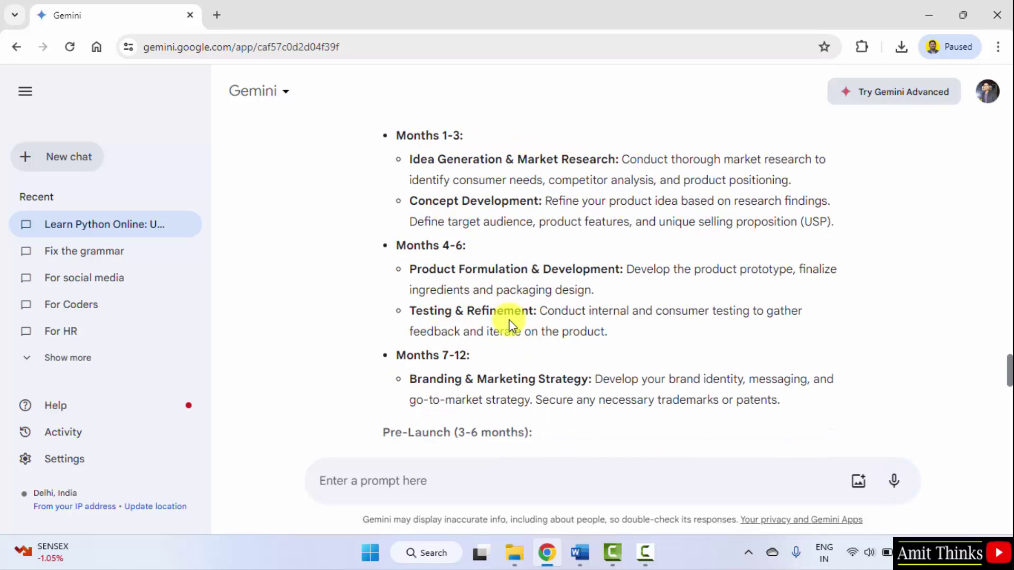
pyautogui.scroll(-4, 506, 309)
pyautogui.scroll(-10, 467, 327)
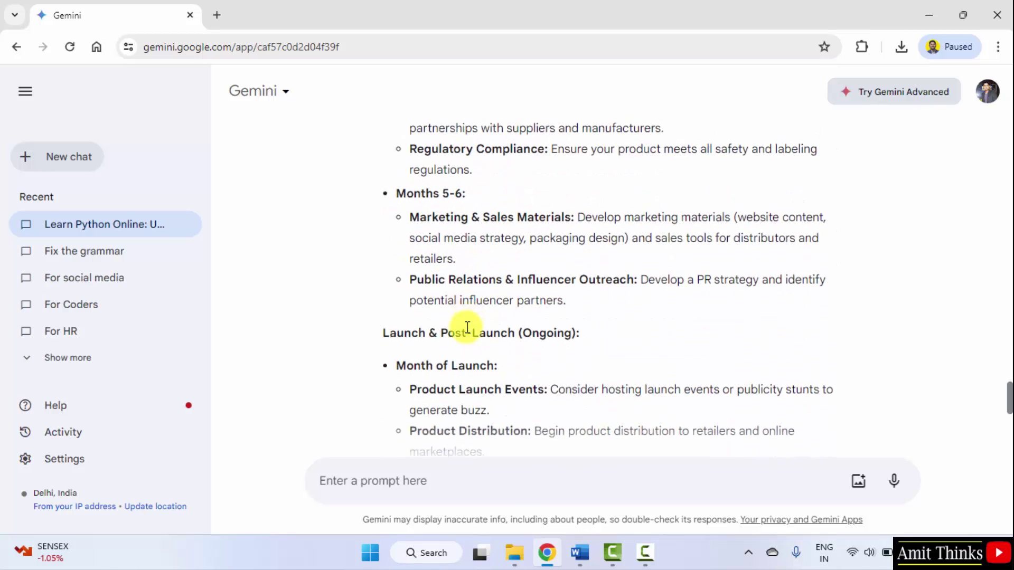
pyautogui.scroll(-4, 467, 328)
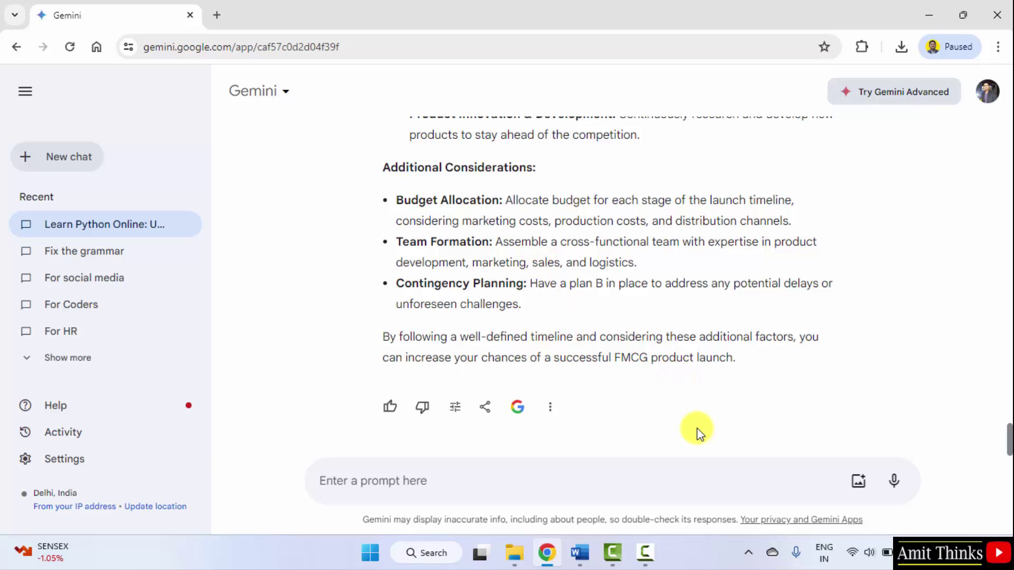
# Step: Submit the prompt "Generate 3-5 bullet points to prepare me for a meeting with Client ABC to discuss their "Python" course launch."
pyautogui.click(448, 479)
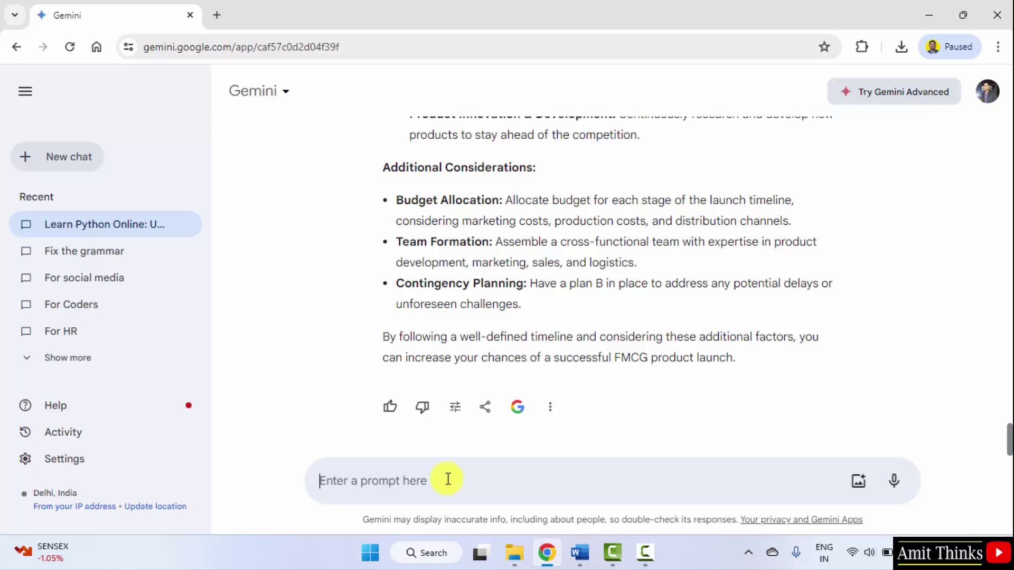
pyautogui.write('Generate 3-5 bullet points')
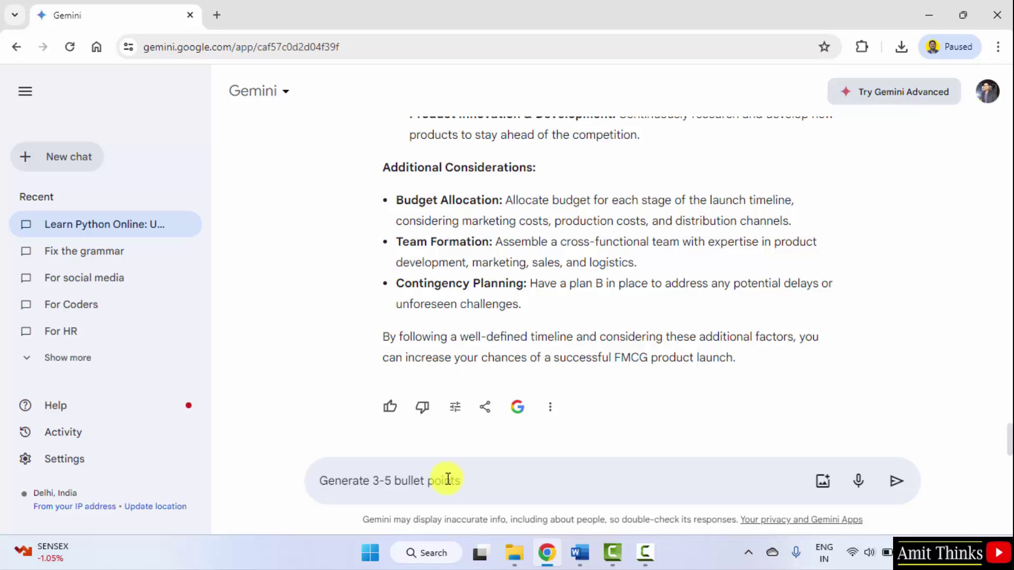
pyautogui.tripleClick(447, 479)
pyautogui.write('Generate 3-5 bullet points to prepare me for a meeting with Client ABC to discuss their "Python" course launch.')
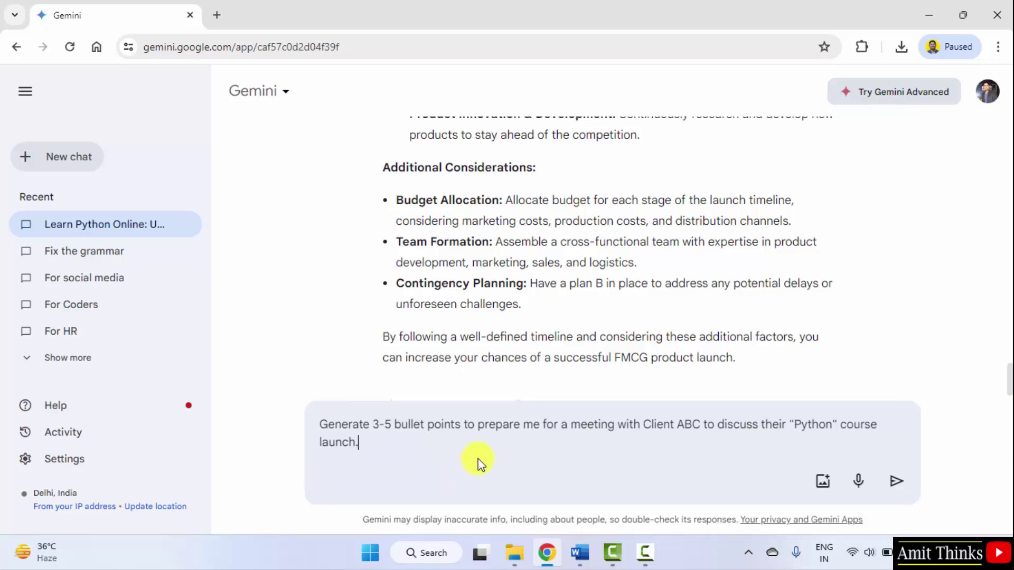
pyautogui.moveTo(521, 429); pyautogui.dragTo(710, 425)
pyautogui.click(727, 426)
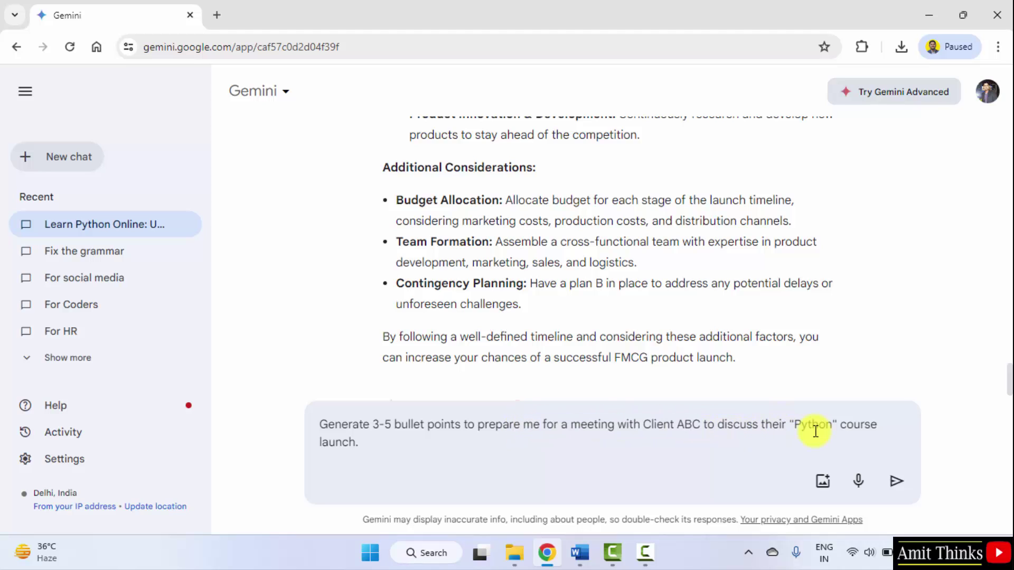
pyautogui.moveTo(795, 425); pyautogui.dragTo(879, 425)
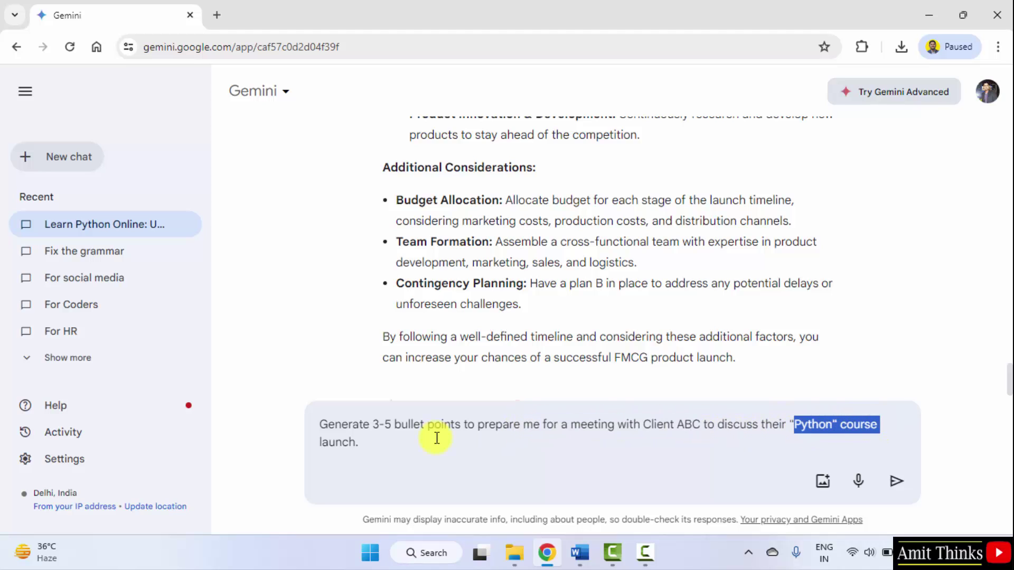
pyautogui.doubleClick(347, 442)
pyautogui.click(896, 480)
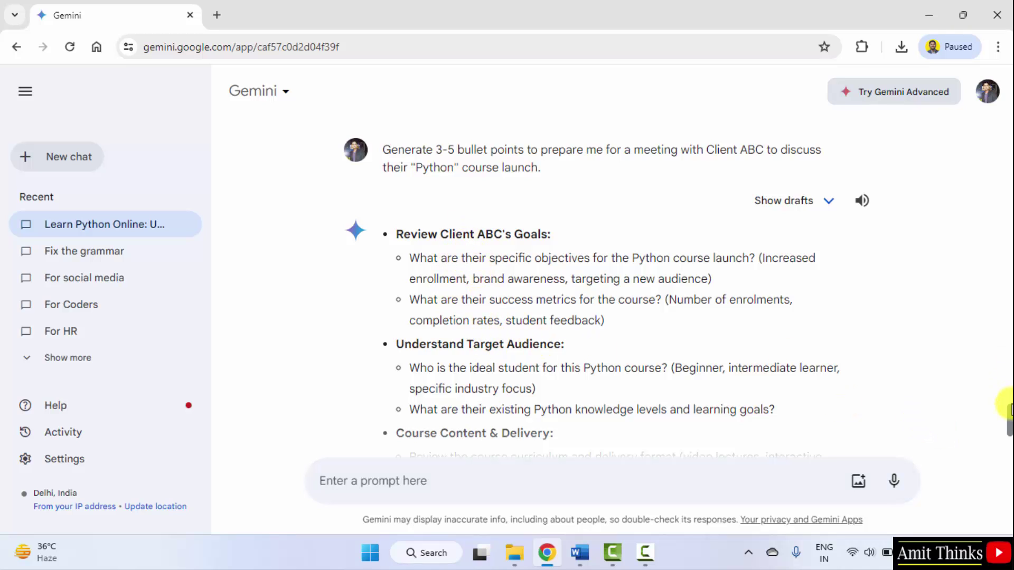
# Step: Read through the bullet points for the Client ABC meeting and examine the additional options for the response
pyautogui.scroll(-4, 1005, 417)
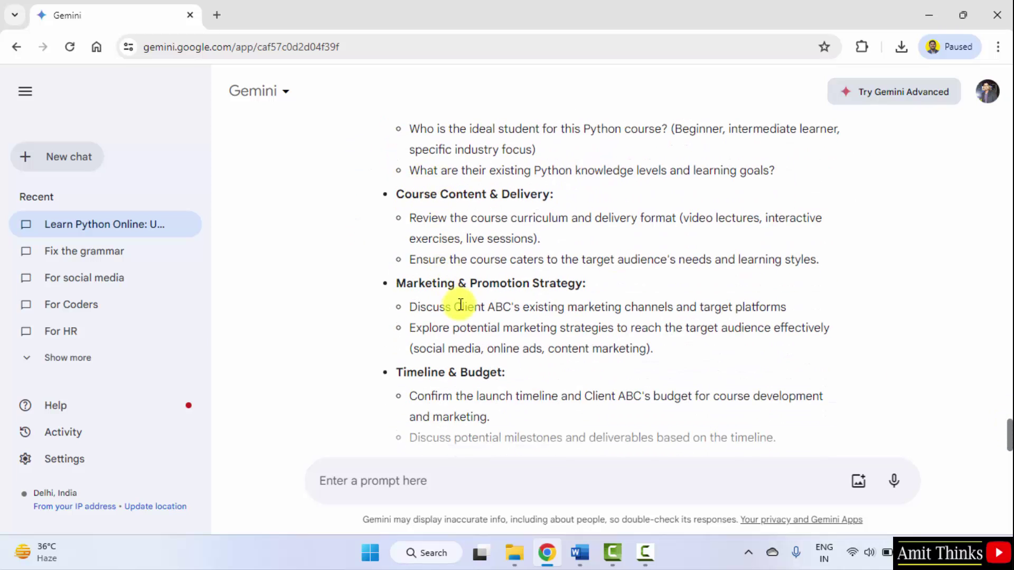
pyautogui.scroll(-2, 593, 389)
pyautogui.scroll(3, 587, 382)
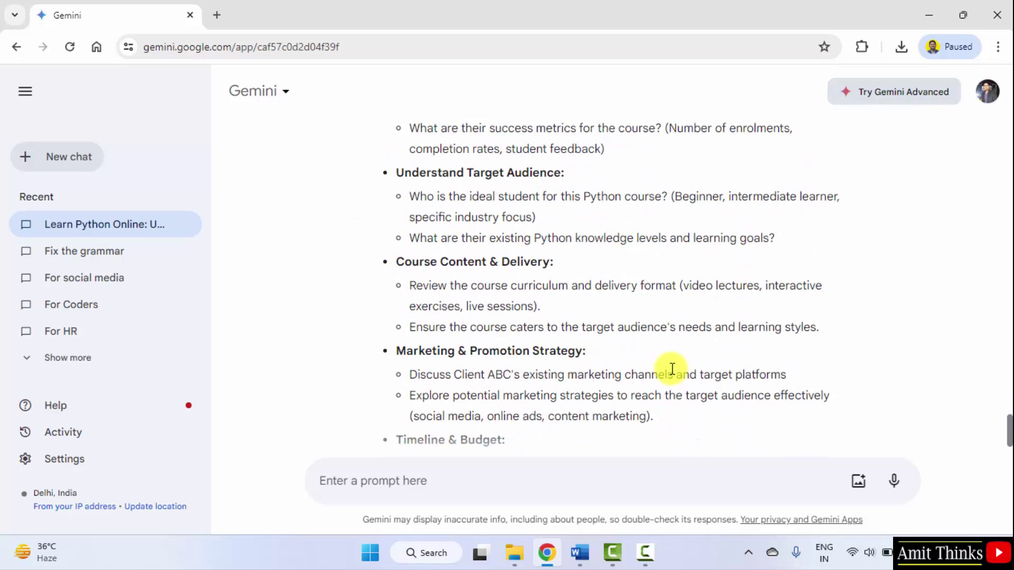
pyautogui.scroll(3, 673, 369)
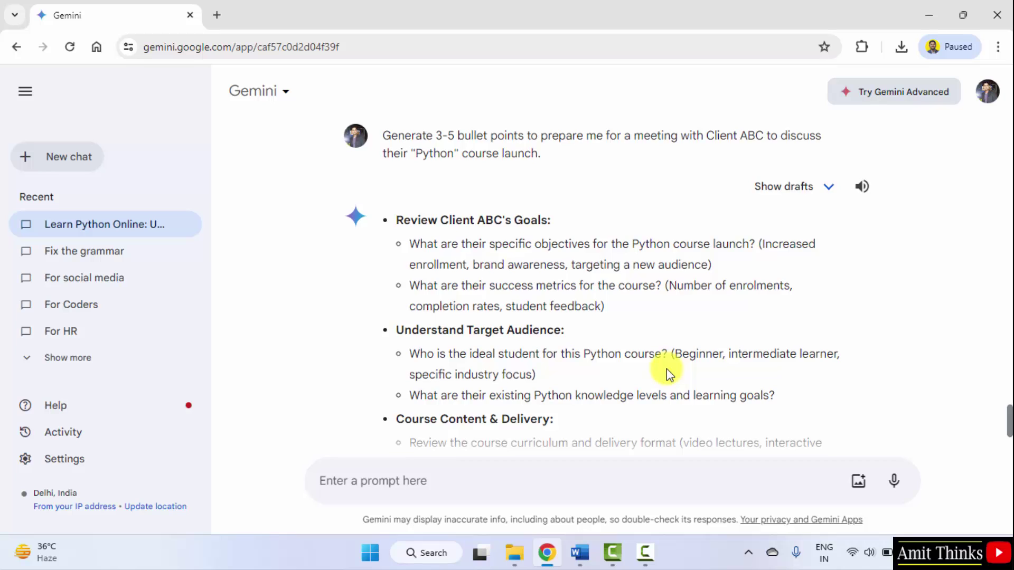
pyautogui.scroll(-1, 666, 368)
pyautogui.moveTo(772, 170); pyautogui.dragTo(462, 193)
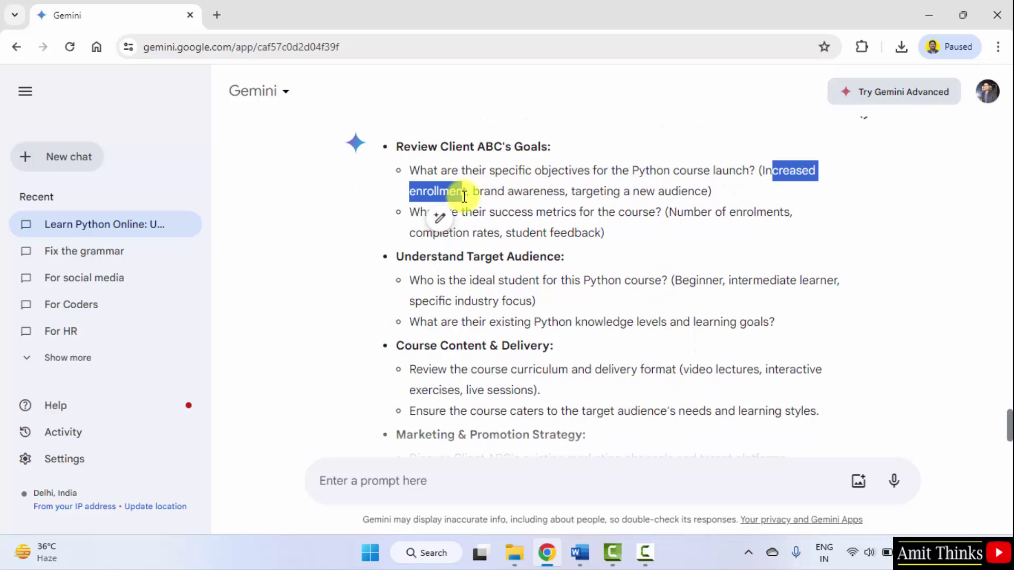
pyautogui.click(494, 191)
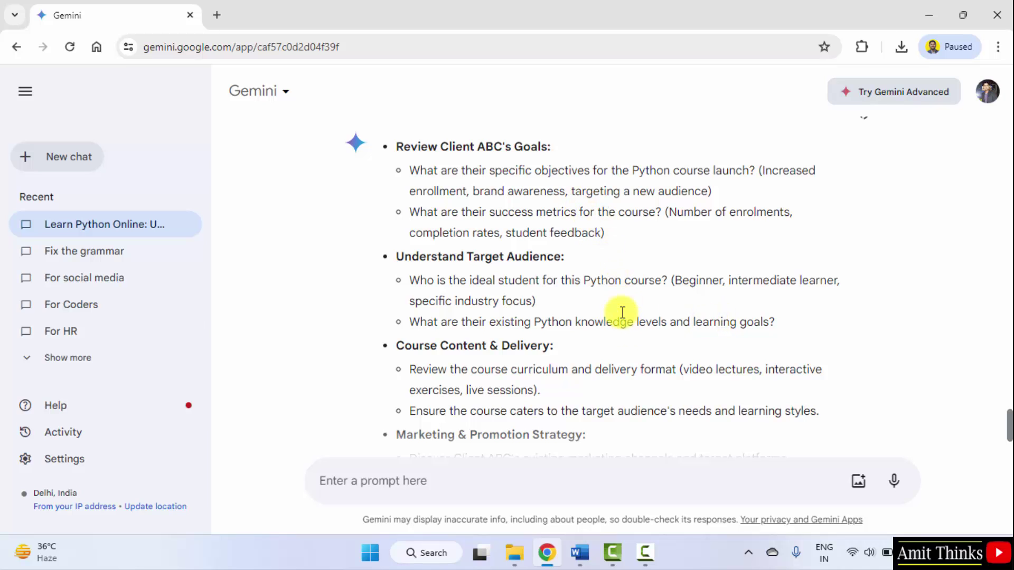
pyautogui.scroll(-4, 518, 246)
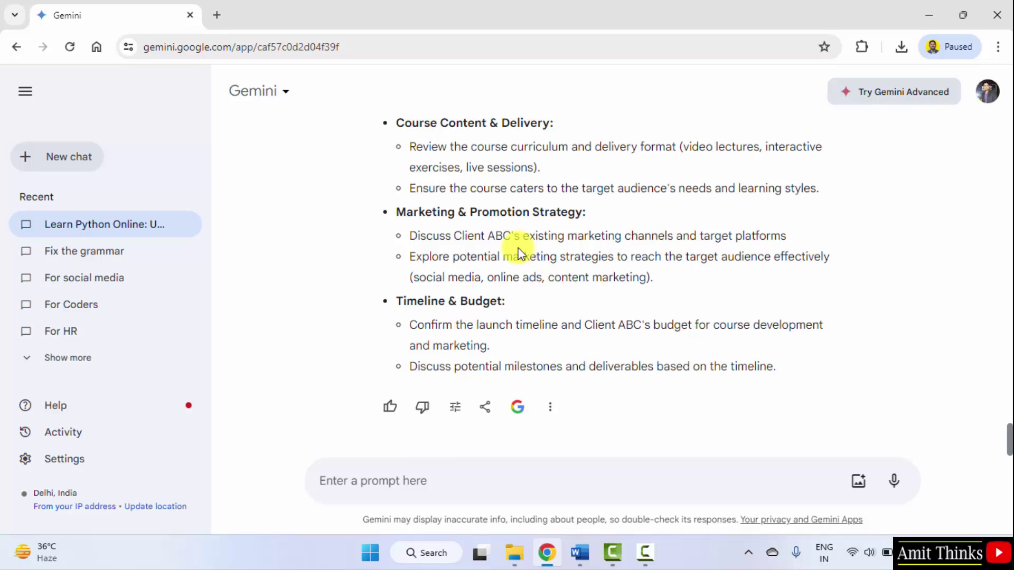
pyautogui.scroll(4, 543, 254)
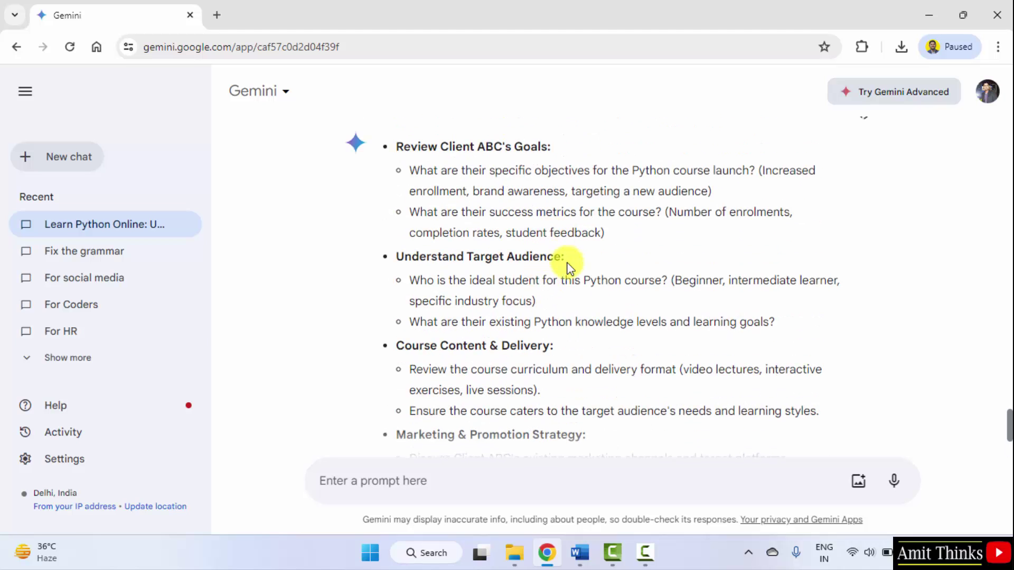
pyautogui.scroll(-4, 576, 280)
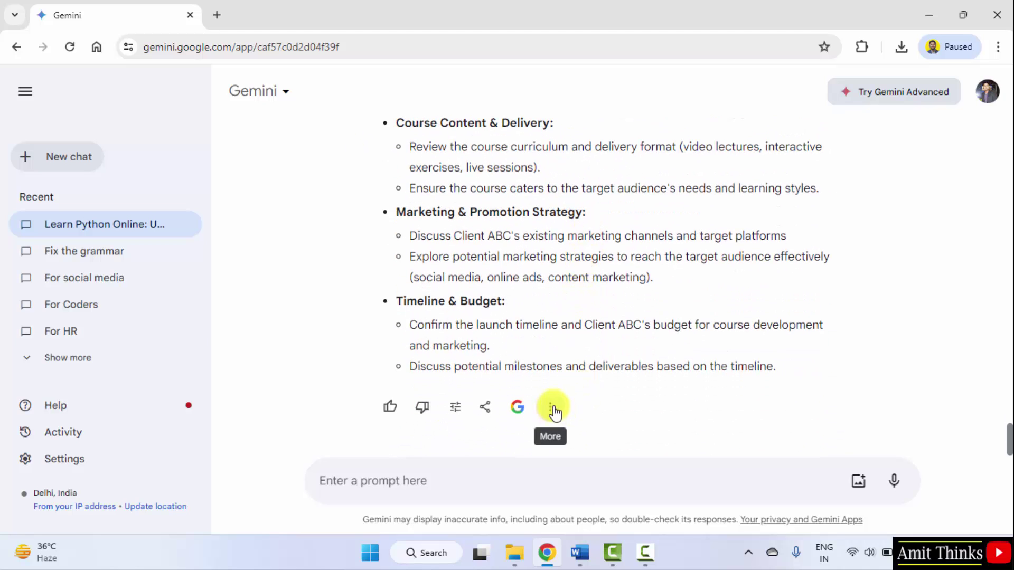
pyautogui.click(551, 408)
pyautogui.click(734, 409)
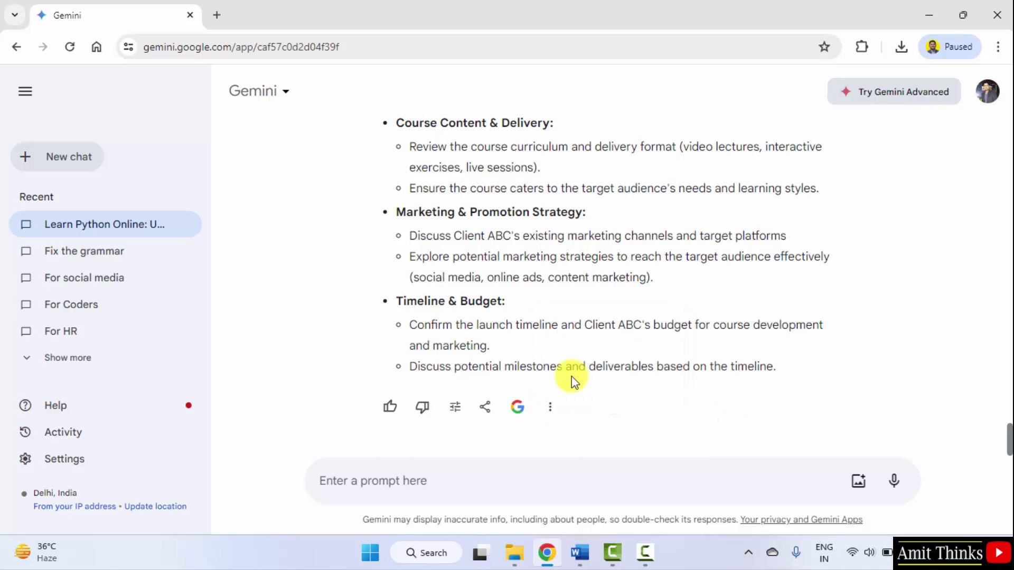
# Step: Rename the current "Learn Python Online" chat to "For Marketing"
pyautogui.click(186, 224)
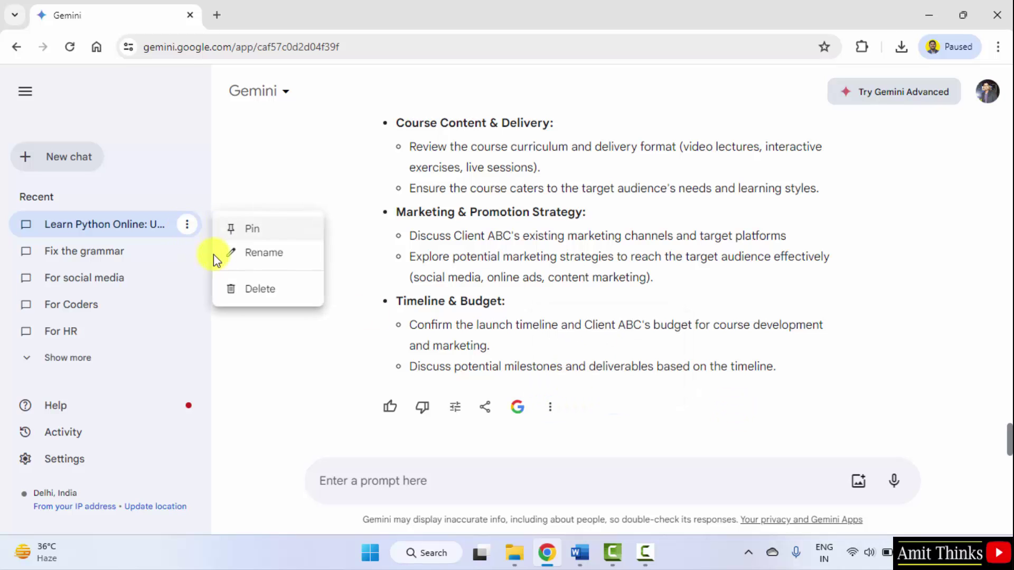
pyautogui.click(242, 264)
pyautogui.write('F')
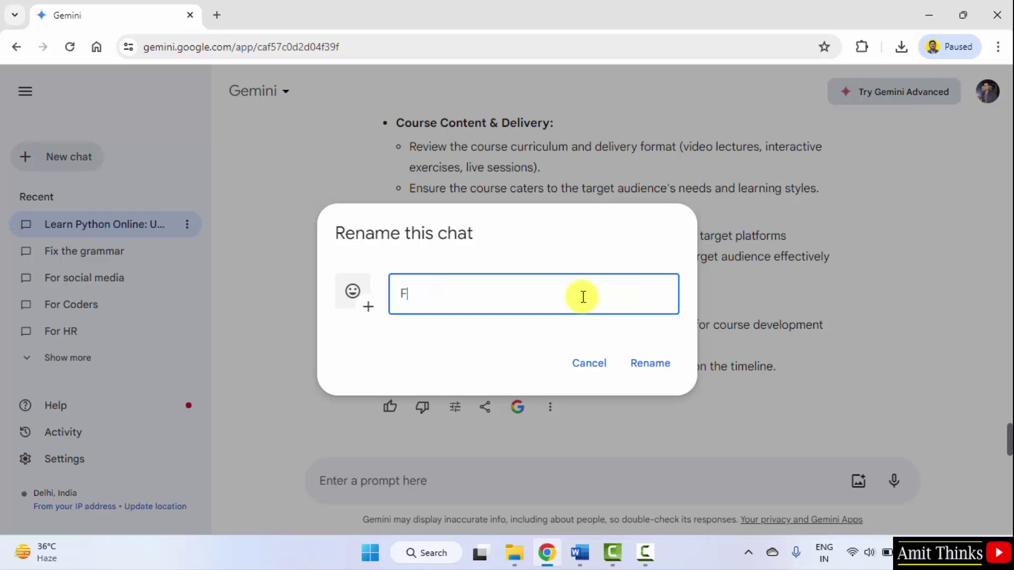
pyautogui.write('or Marketing')
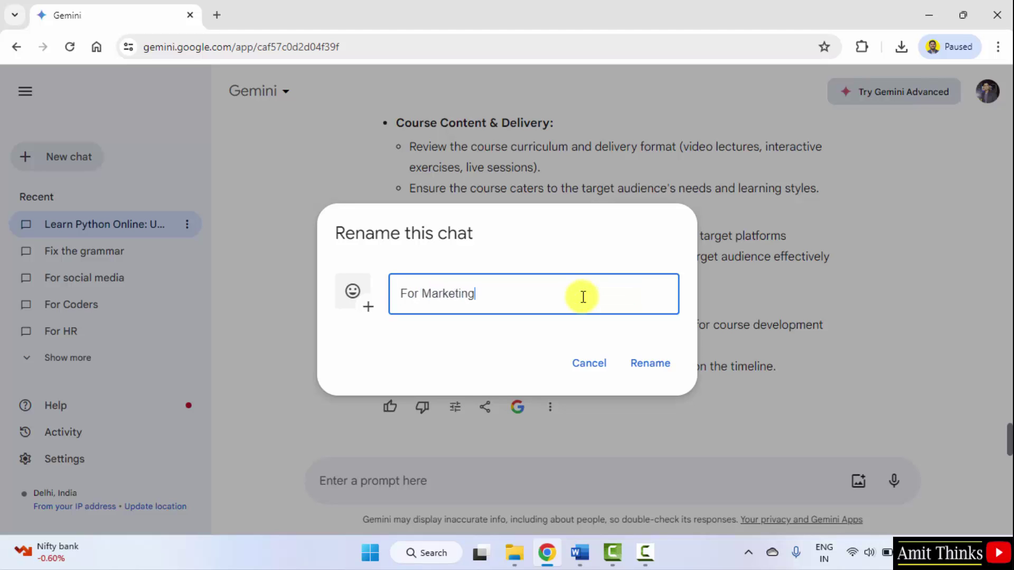
pyautogui.click(662, 367)
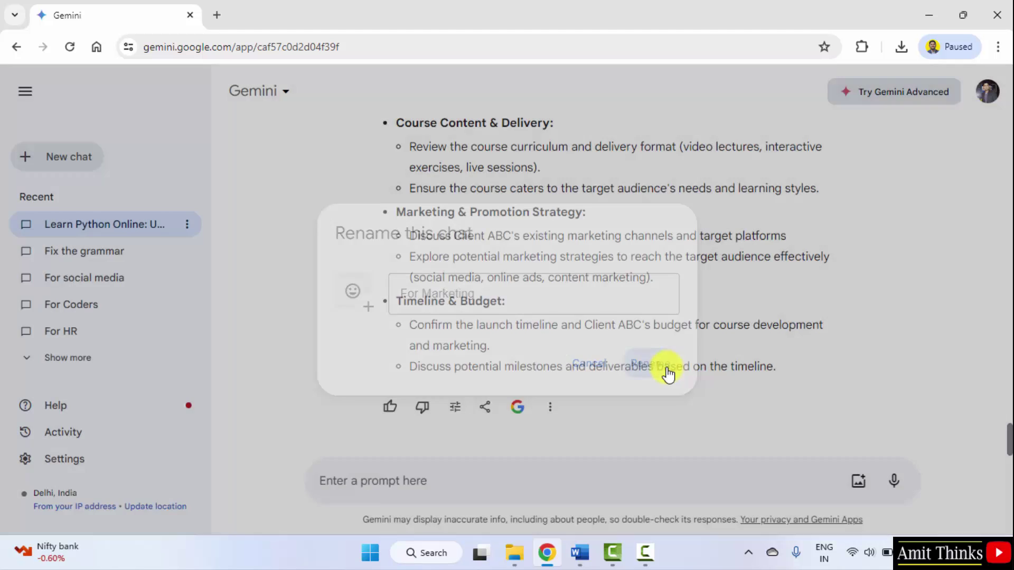